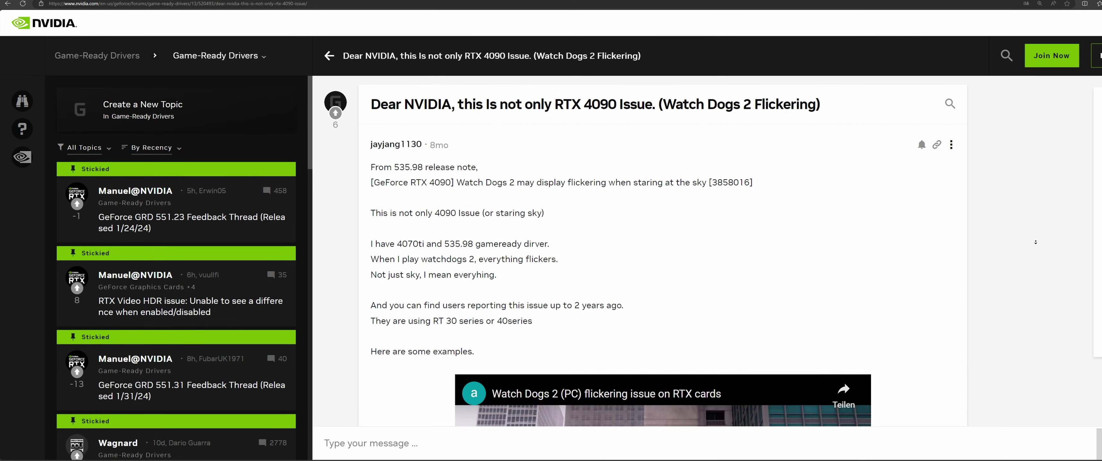
Step: Read the NVIDIA forum thread on Watch Dogs 2 flickering with its replies, and the open issues in the GRD 536.23 feedback thread
{"action": "scroll", "coordinate": [1036, 243], "scroll_direction": "down", "scroll_amount": 6}
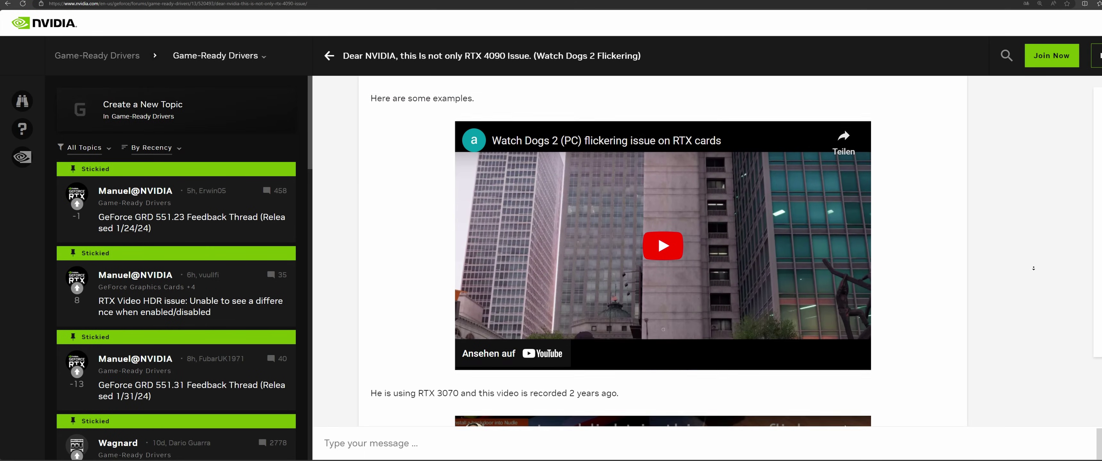
{"action": "scroll", "coordinate": [1034, 269], "scroll_direction": "down", "scroll_amount": 10}
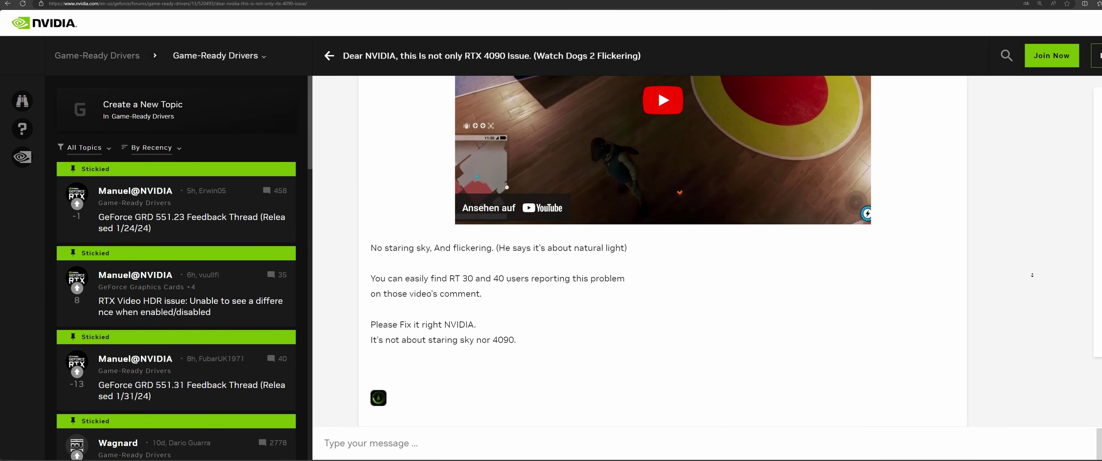
{"action": "scroll", "coordinate": [1032, 275], "scroll_direction": "down", "scroll_amount": 9}
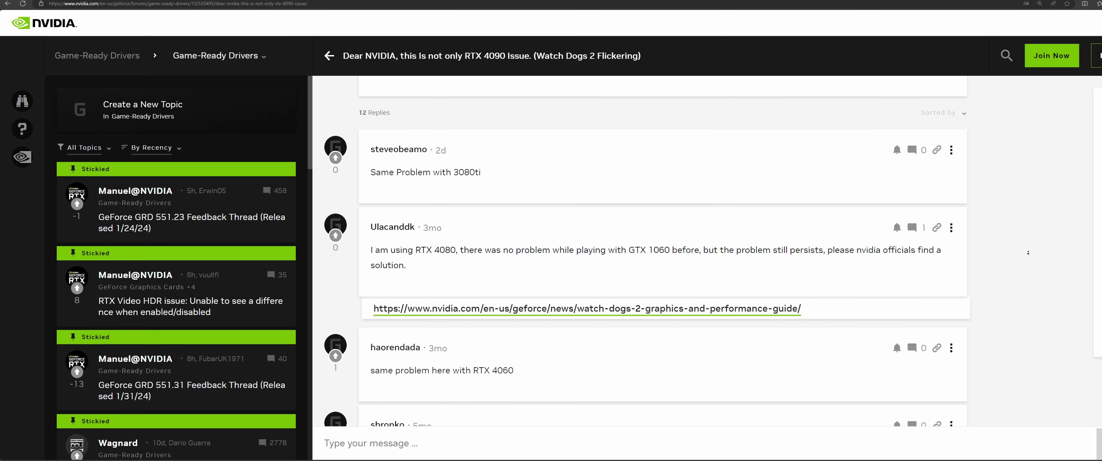
{"action": "scroll", "coordinate": [1029, 252], "scroll_direction": "down", "scroll_amount": 3}
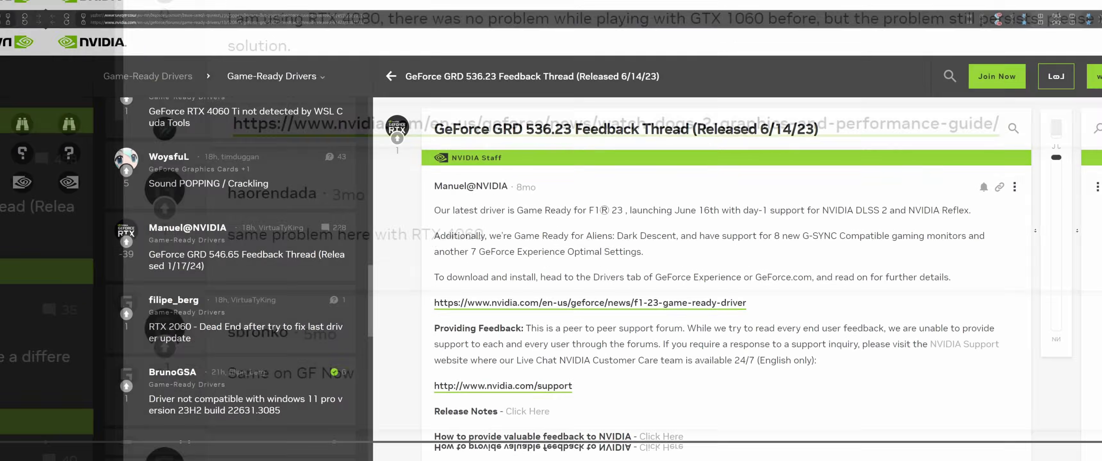
{"action": "scroll", "coordinate": [1070, 299], "scroll_direction": "down", "scroll_amount": 16}
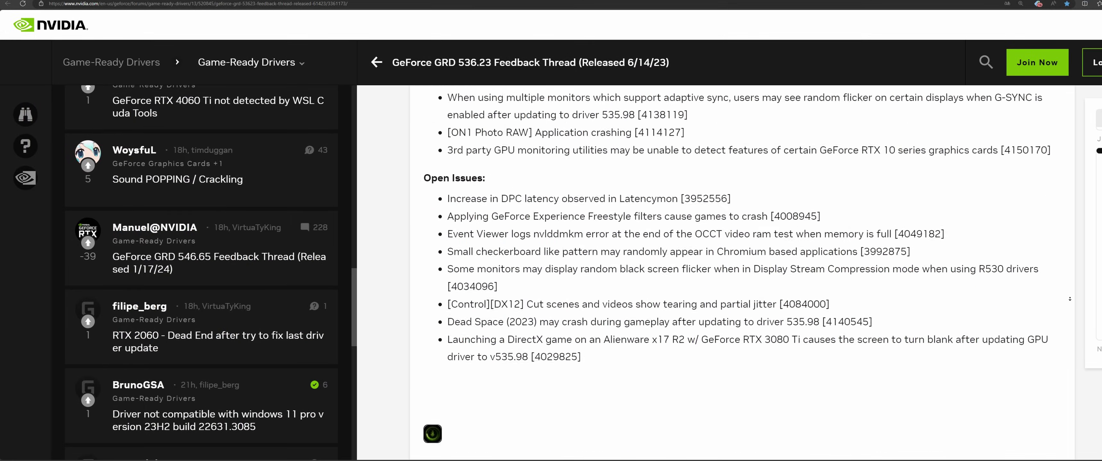
{"action": "scroll", "coordinate": [1071, 299], "scroll_direction": "down", "scroll_amount": 8}
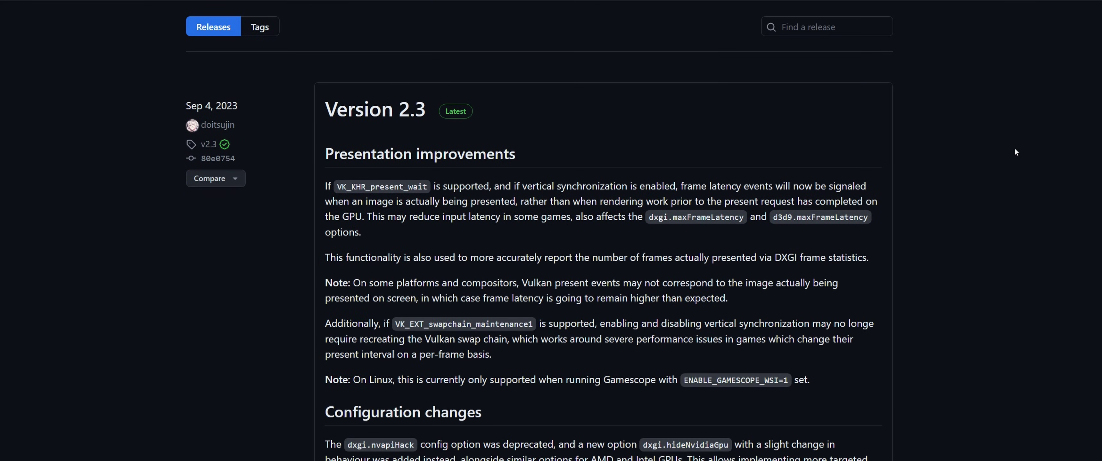
Step: Look through the DXVK Version 2.3 release notes on the releases page
{"action": "scroll", "coordinate": [1014, 147], "scroll_direction": "down", "scroll_amount": 15}
{"action": "scroll", "coordinate": [1015, 150], "scroll_direction": "down", "scroll_amount": 20}
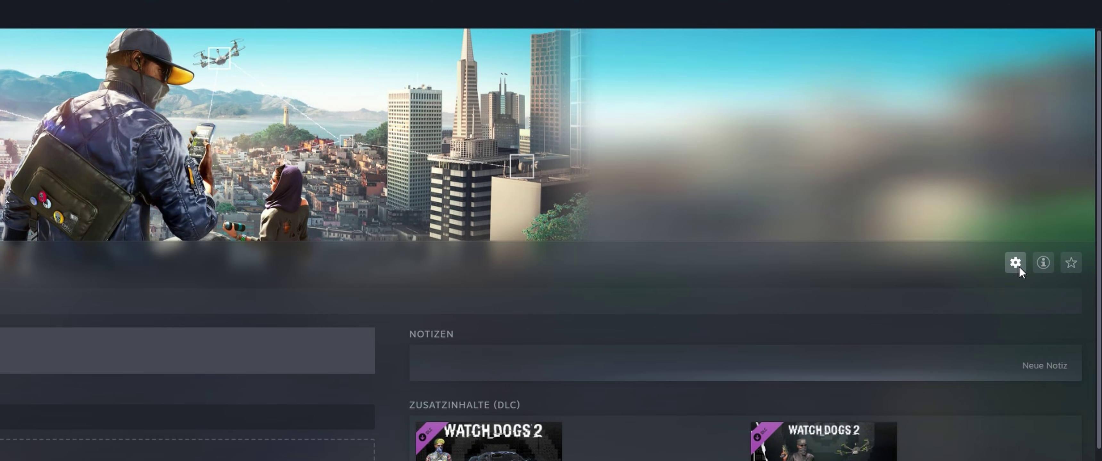
Step: Open the bin folder of the Steam Watch_Dogs2 installation and copy d3d11.dll and dxgi.dll into it from dxvk-2.2's x64 folder
{"action": "left_click", "coordinate": [1019, 266]}
{"action": "mouse_move", "coordinate": [985, 332]}
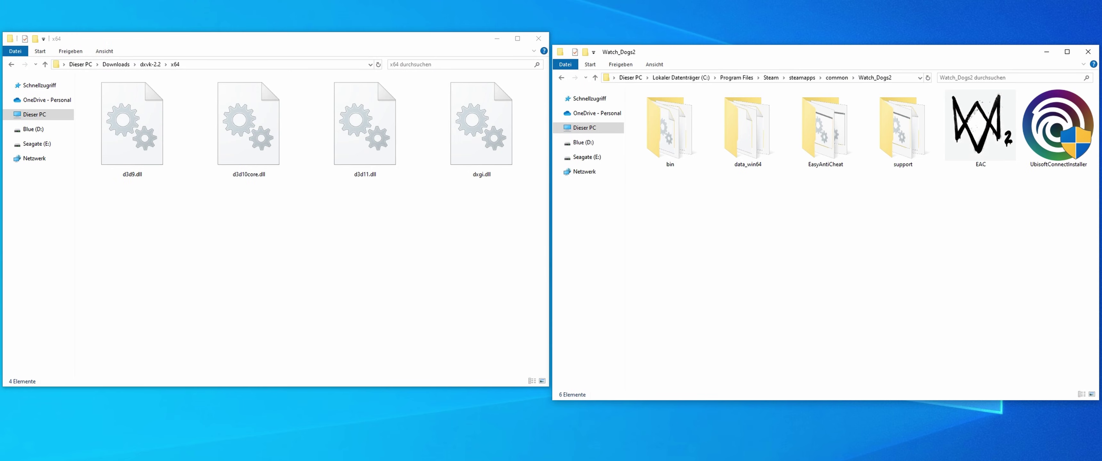
{"action": "double_click", "coordinate": [668, 129]}
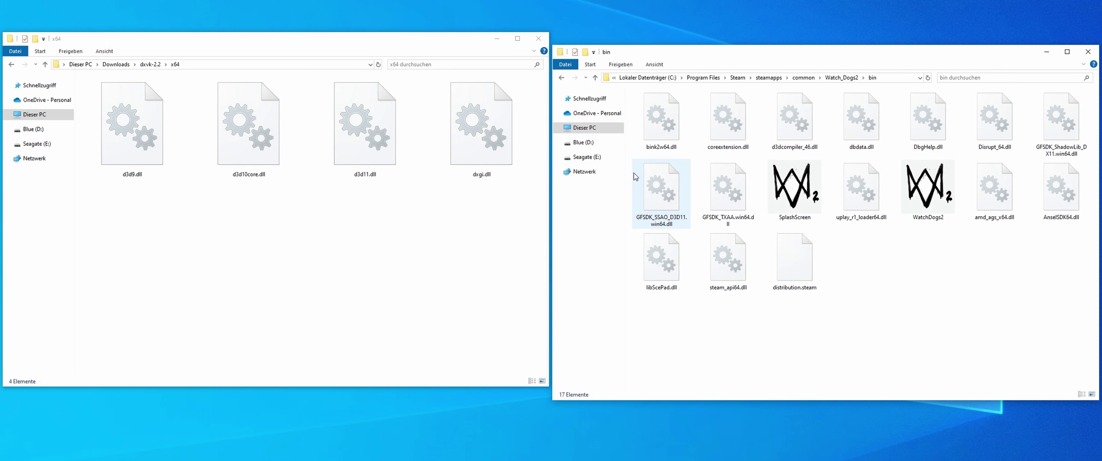
{"action": "left_click_drag", "start_coordinate": [334, 204], "coordinate": [916, 294]}
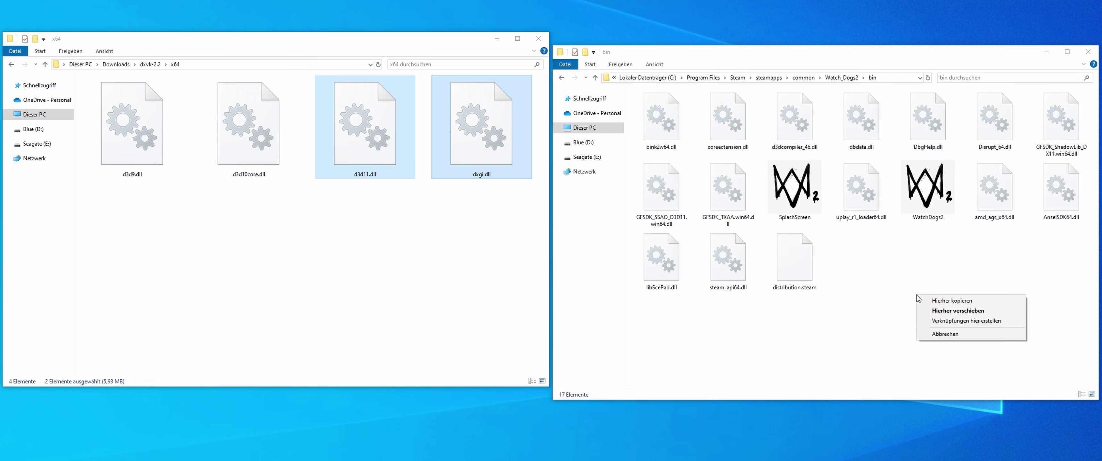
{"action": "left_click", "coordinate": [937, 302]}
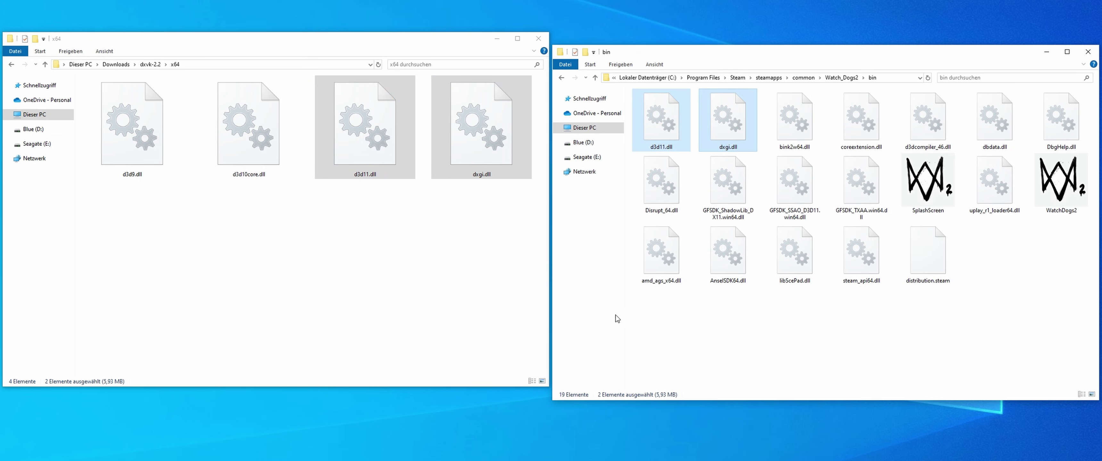
Step: Go up to the dxvk-2.2 folder and point out its x32 and x64 versions
{"action": "left_click", "coordinate": [146, 66]}
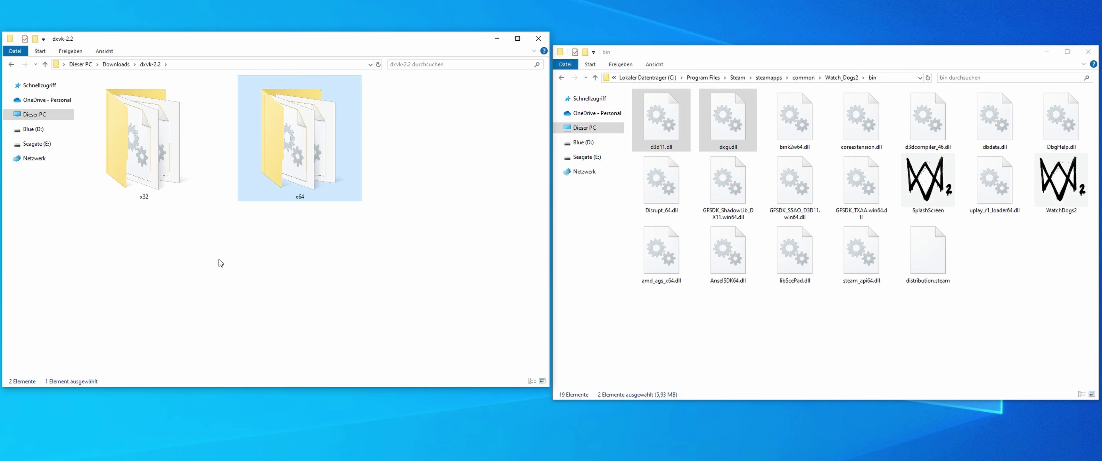
{"action": "left_click", "coordinate": [146, 175]}
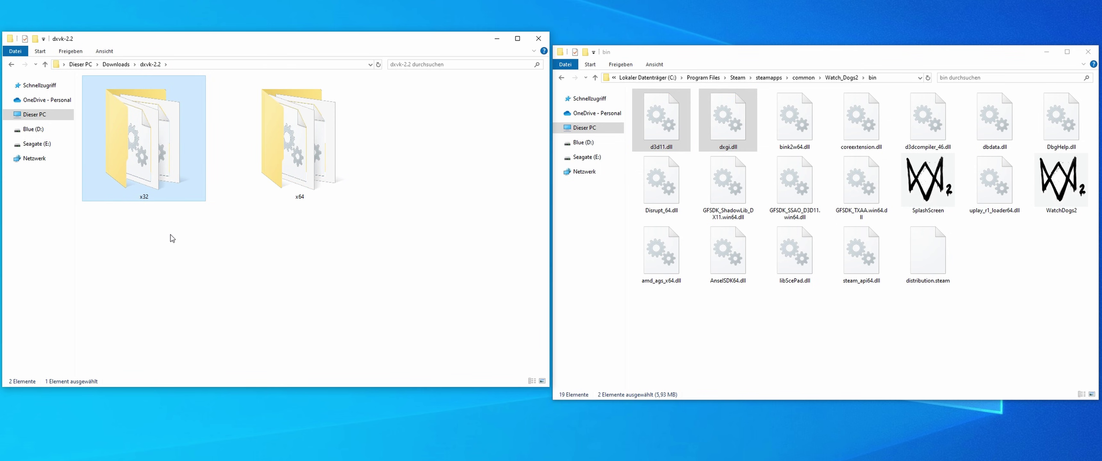
{"action": "left_click", "coordinate": [291, 152]}
{"action": "left_click", "coordinate": [146, 172]}
{"action": "key", "text": "Right"}
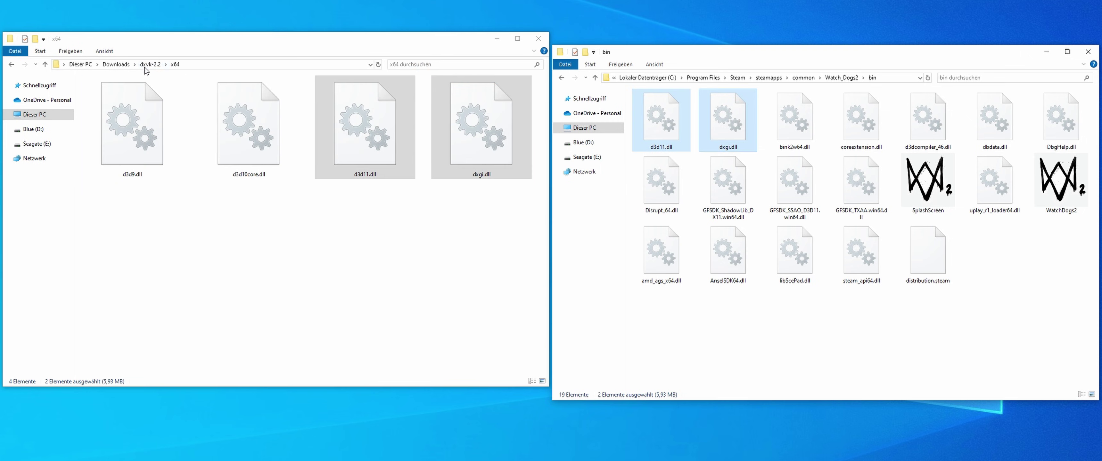
Step: Search Windows for "systeminformationen" and open the Systeminformationen app to check the system type
{"action": "type", "text": "systemin"}
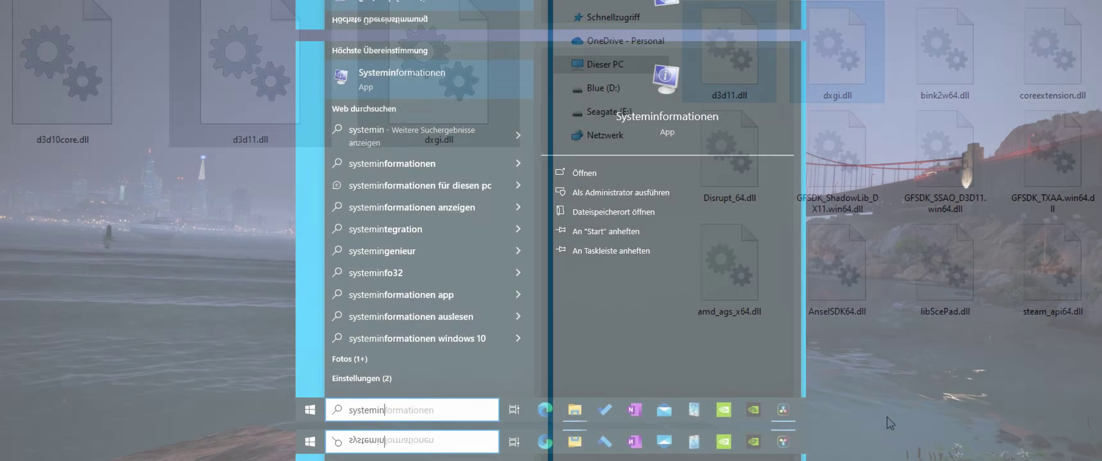
{"action": "type", "text": "formationen"}
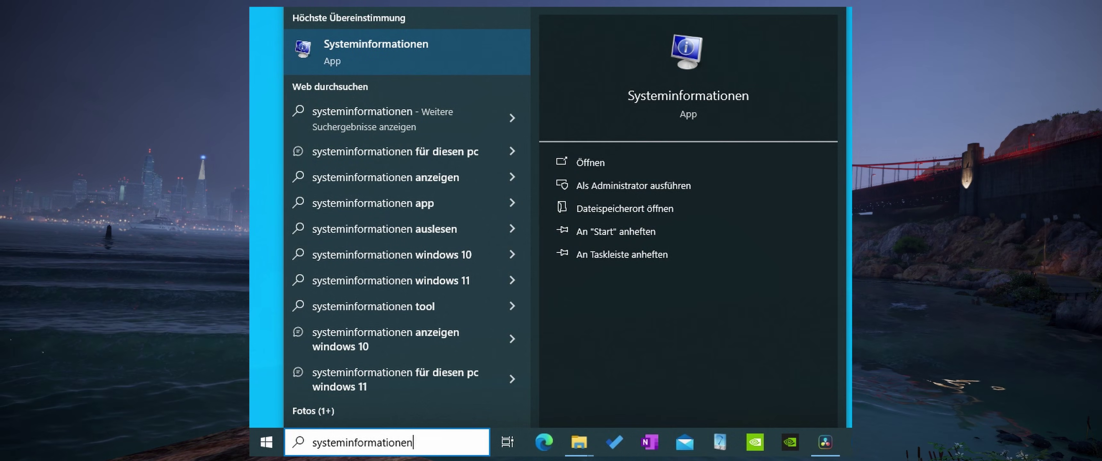
{"action": "left_click", "coordinate": [501, 58]}
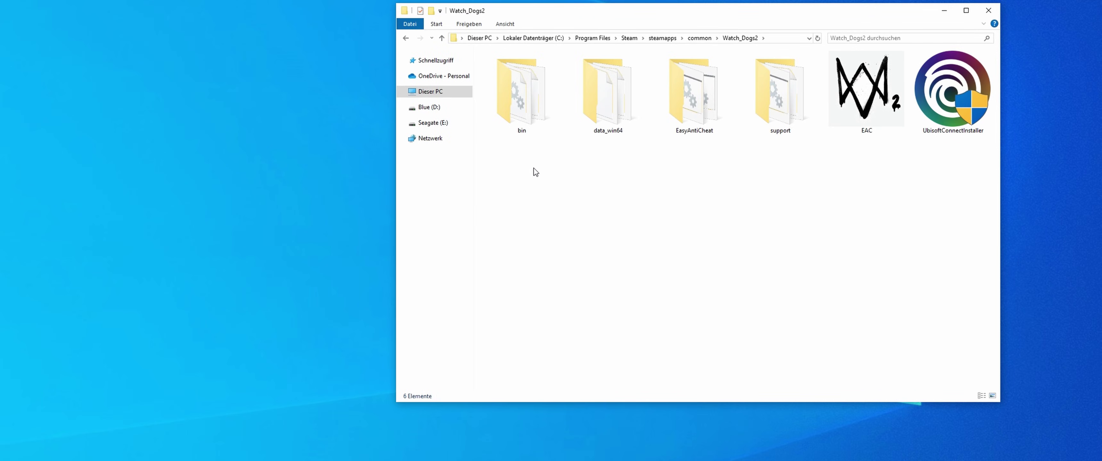
Step: Create a shortcut to the WatchDogs2 application in the Watch_Dogs2 bin folder and place it on the desktop
{"action": "double_click", "coordinate": [538, 129]}
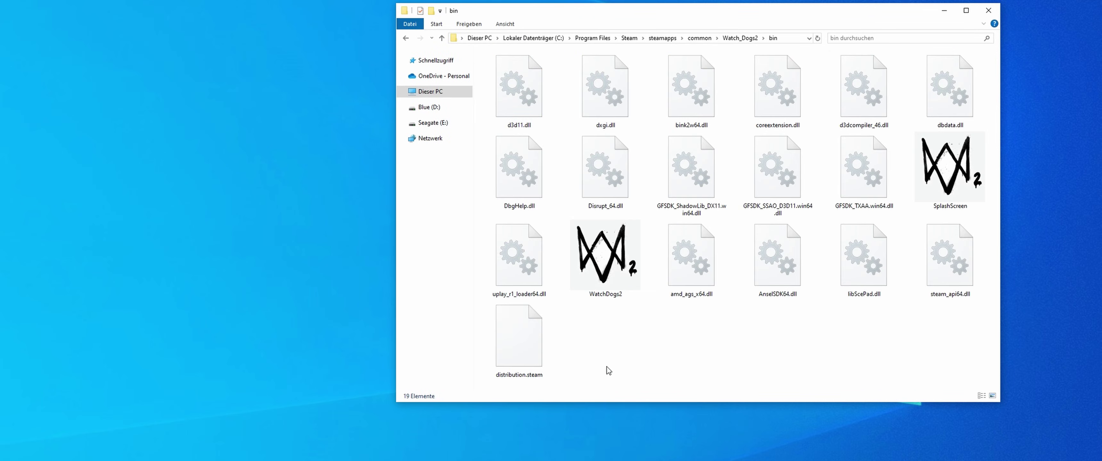
{"action": "left_click", "coordinate": [634, 286]}
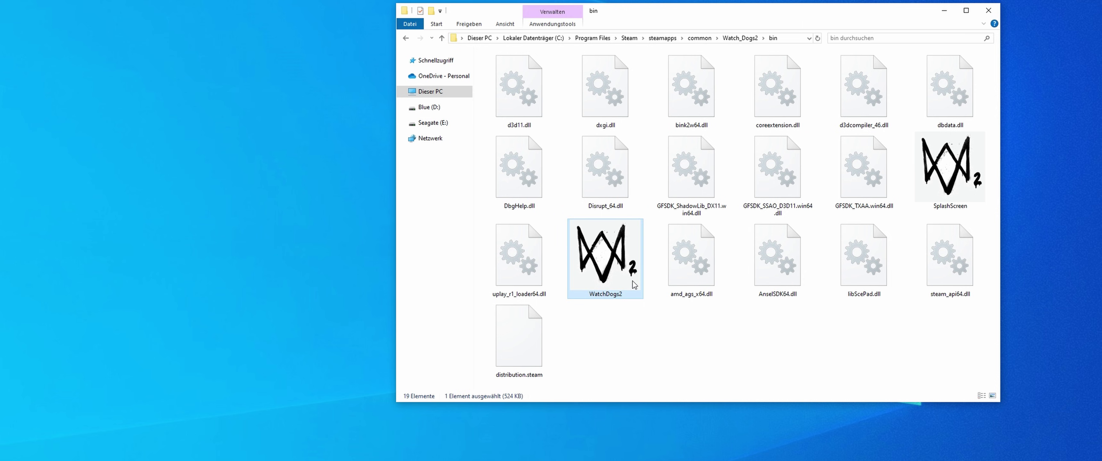
{"action": "right_click", "coordinate": [635, 286]}
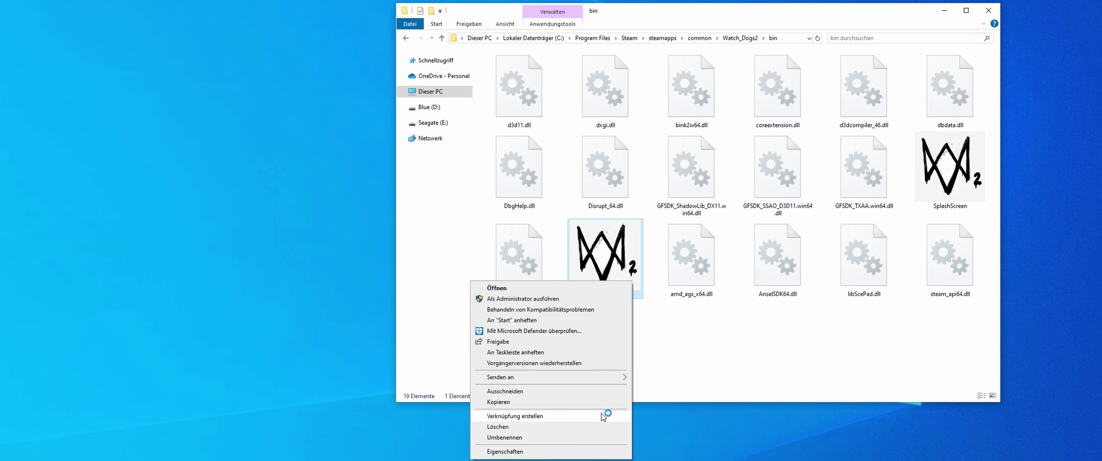
{"action": "left_click", "coordinate": [603, 417]}
{"action": "left_click_drag", "start_coordinate": [575, 364], "coordinate": [284, 224]}
{"action": "left_click", "coordinate": [304, 245]}
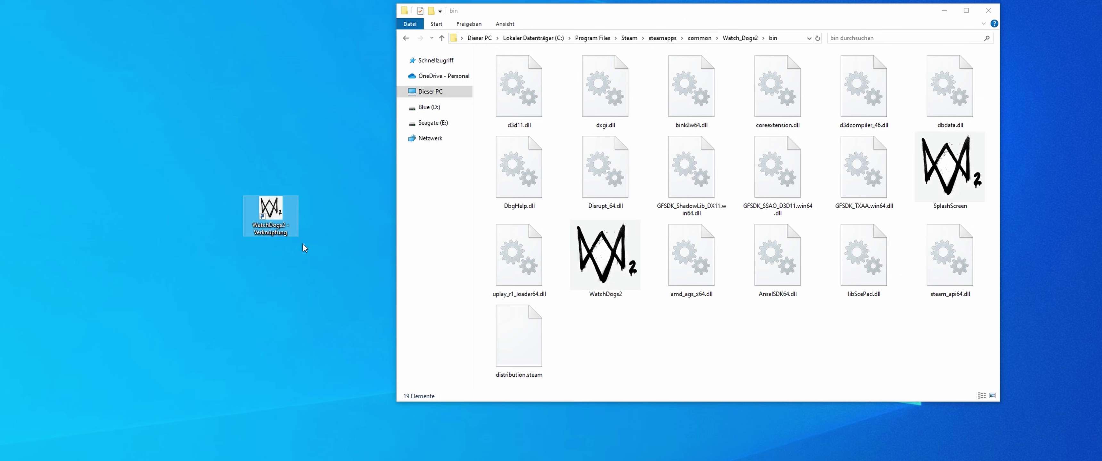
Step: Append -eac_launcher after the quoted path in the WatchDogs2 desktop shortcut's target and save its properties
{"action": "right_click", "coordinate": [281, 231]}
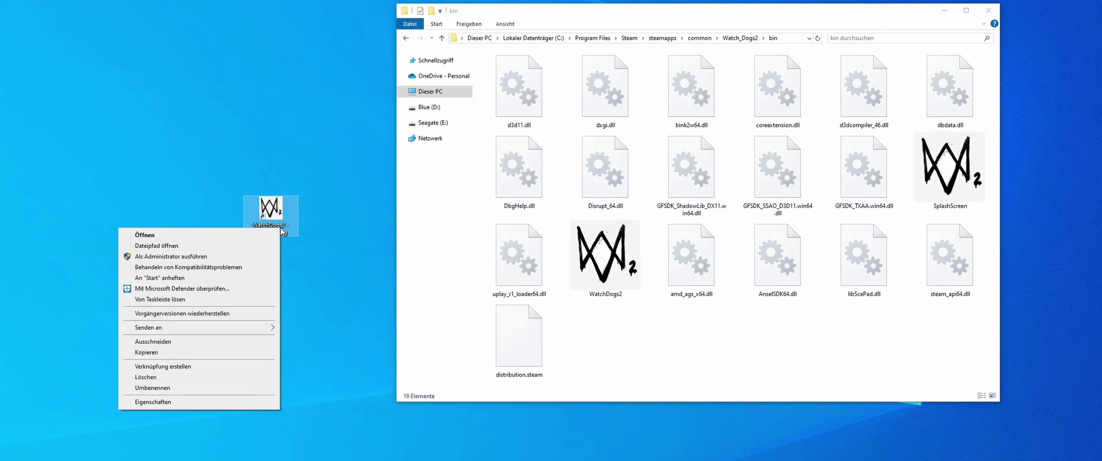
{"action": "left_click", "coordinate": [232, 402]}
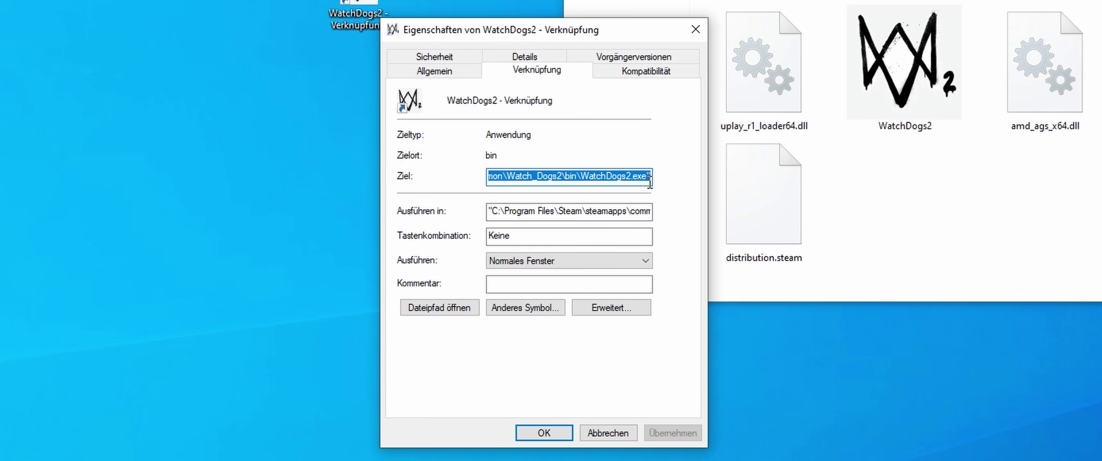
{"action": "left_click", "coordinate": [448, 325]}
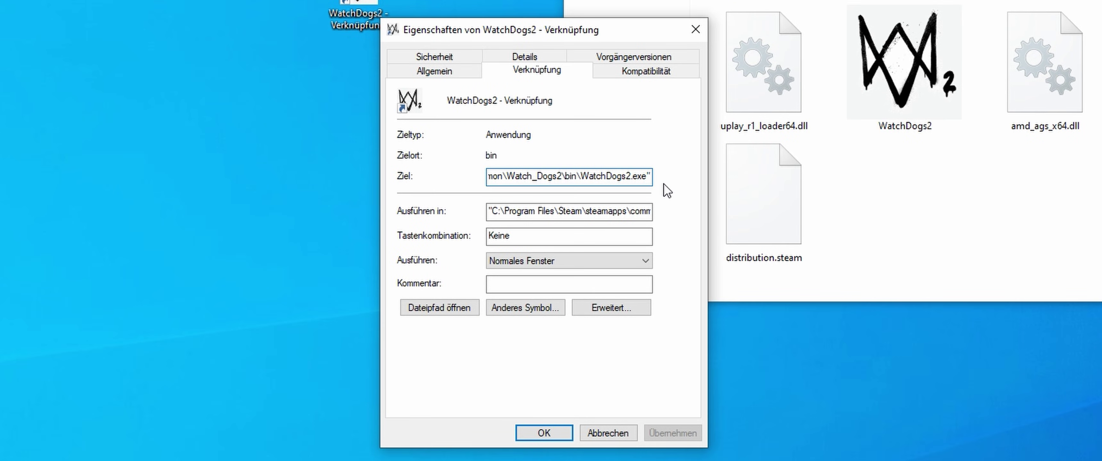
{"action": "type", "text": "-eac_launcher"}
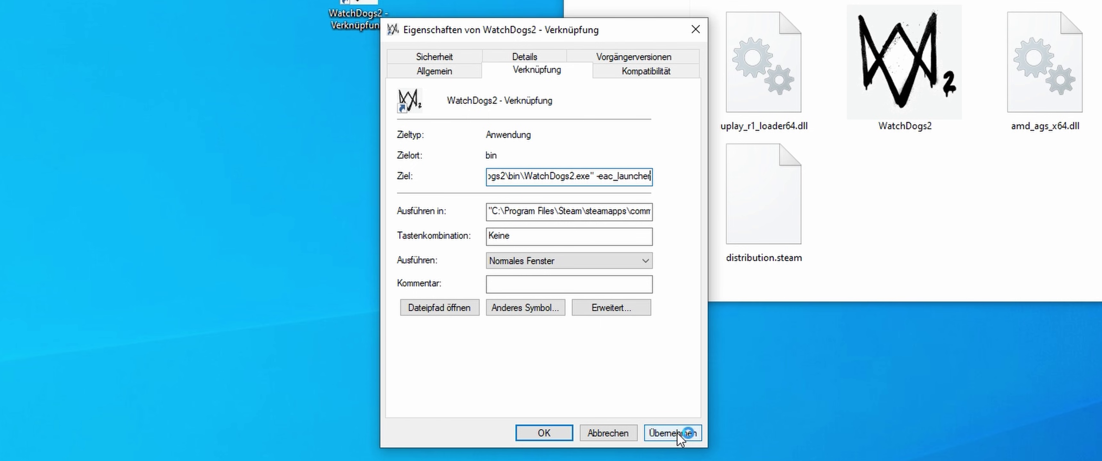
{"action": "left_click", "coordinate": [556, 430]}
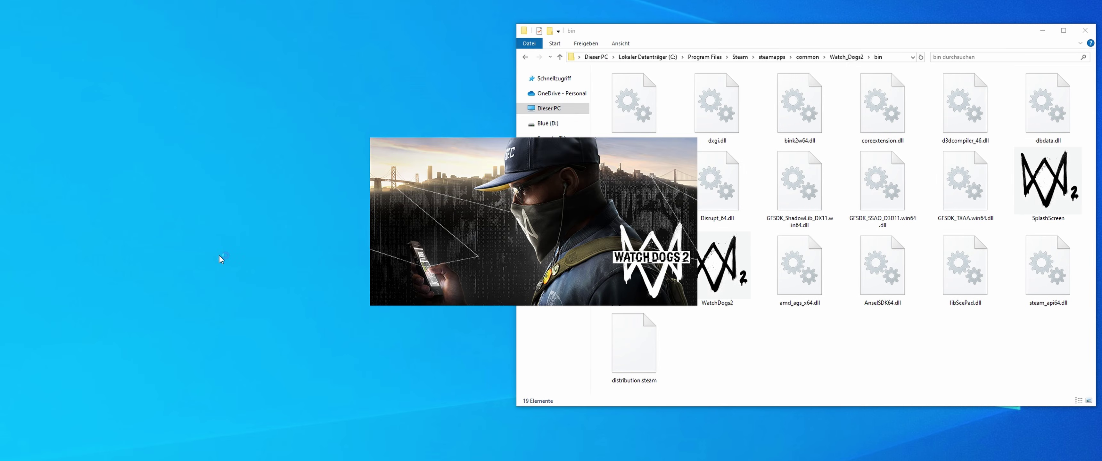
Step: Close the bin folder window, then dismiss the EasyAntiCheat error and the Ubisoft overlay in Watch Dogs 2 to reach the main menu
{"action": "left_click", "coordinate": [1086, 31]}
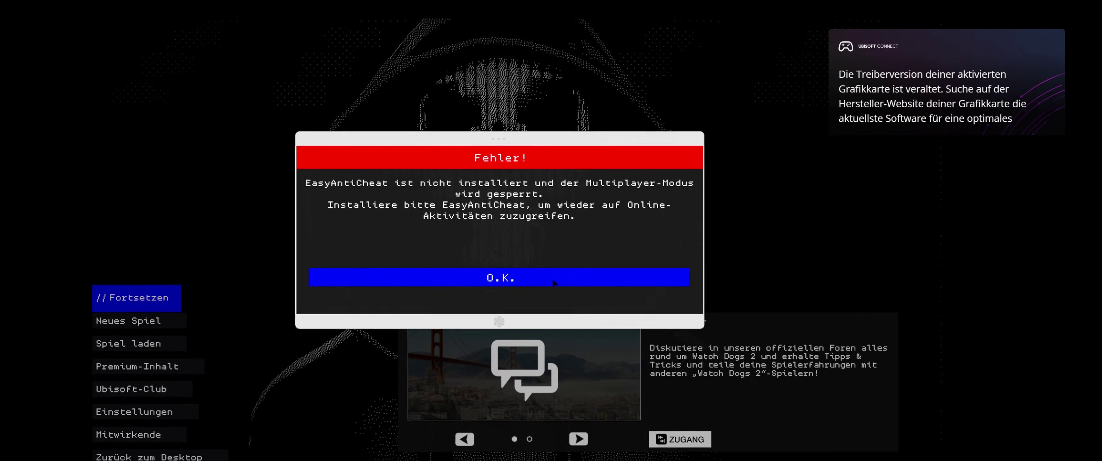
{"action": "left_click", "coordinate": [594, 261]}
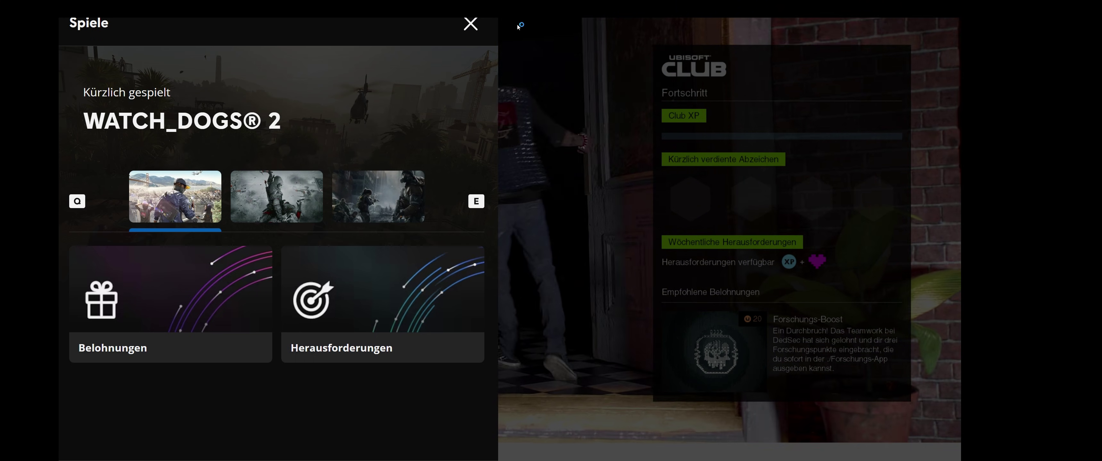
{"action": "left_click", "coordinate": [510, 342]}
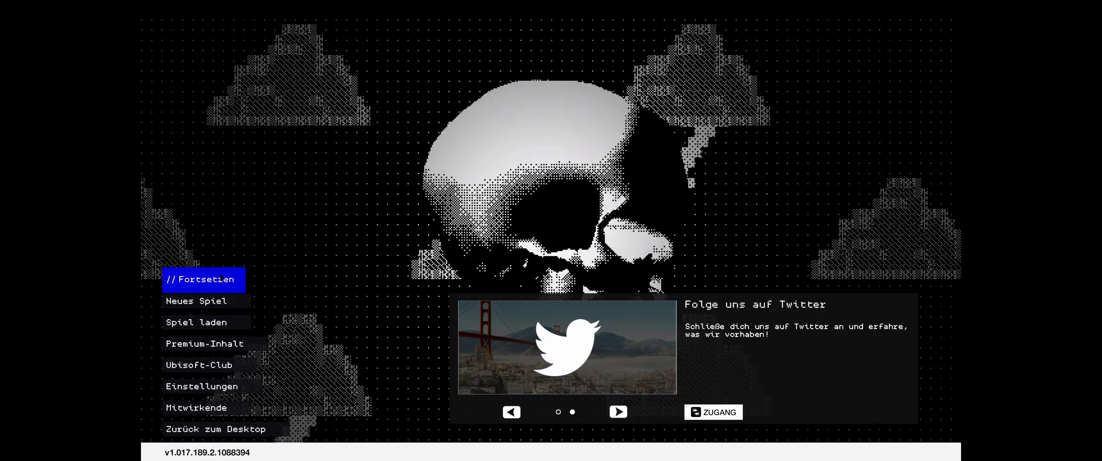